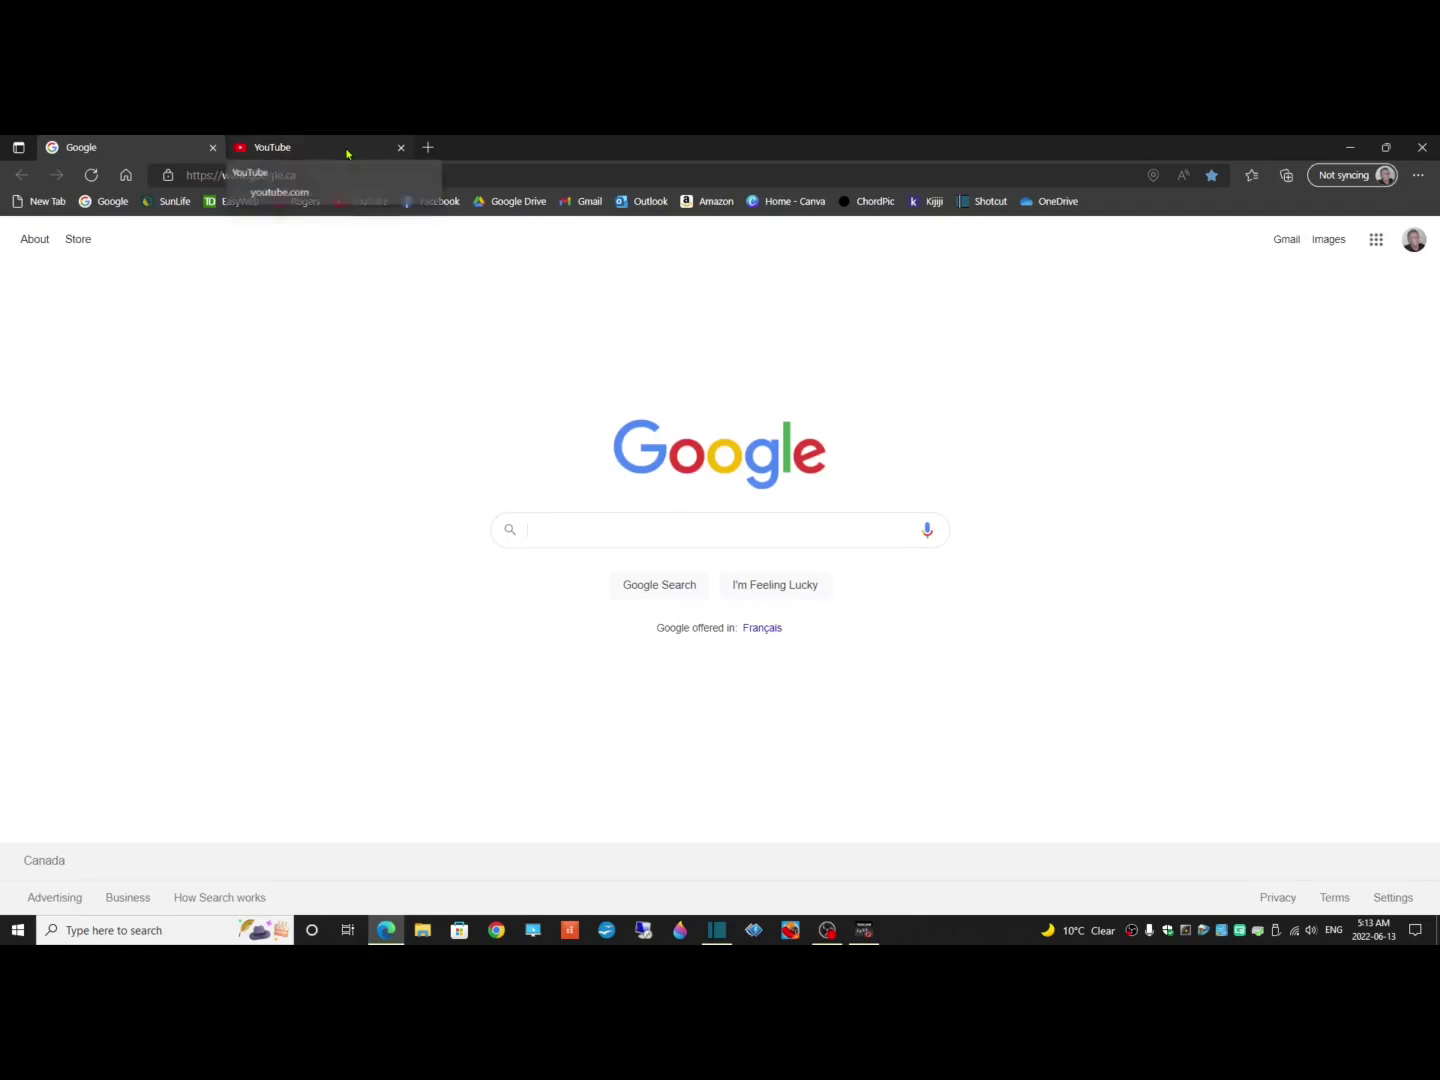
Step: Switch to the YouTube tab and open the account menu from the avatar
left_click(348, 152)
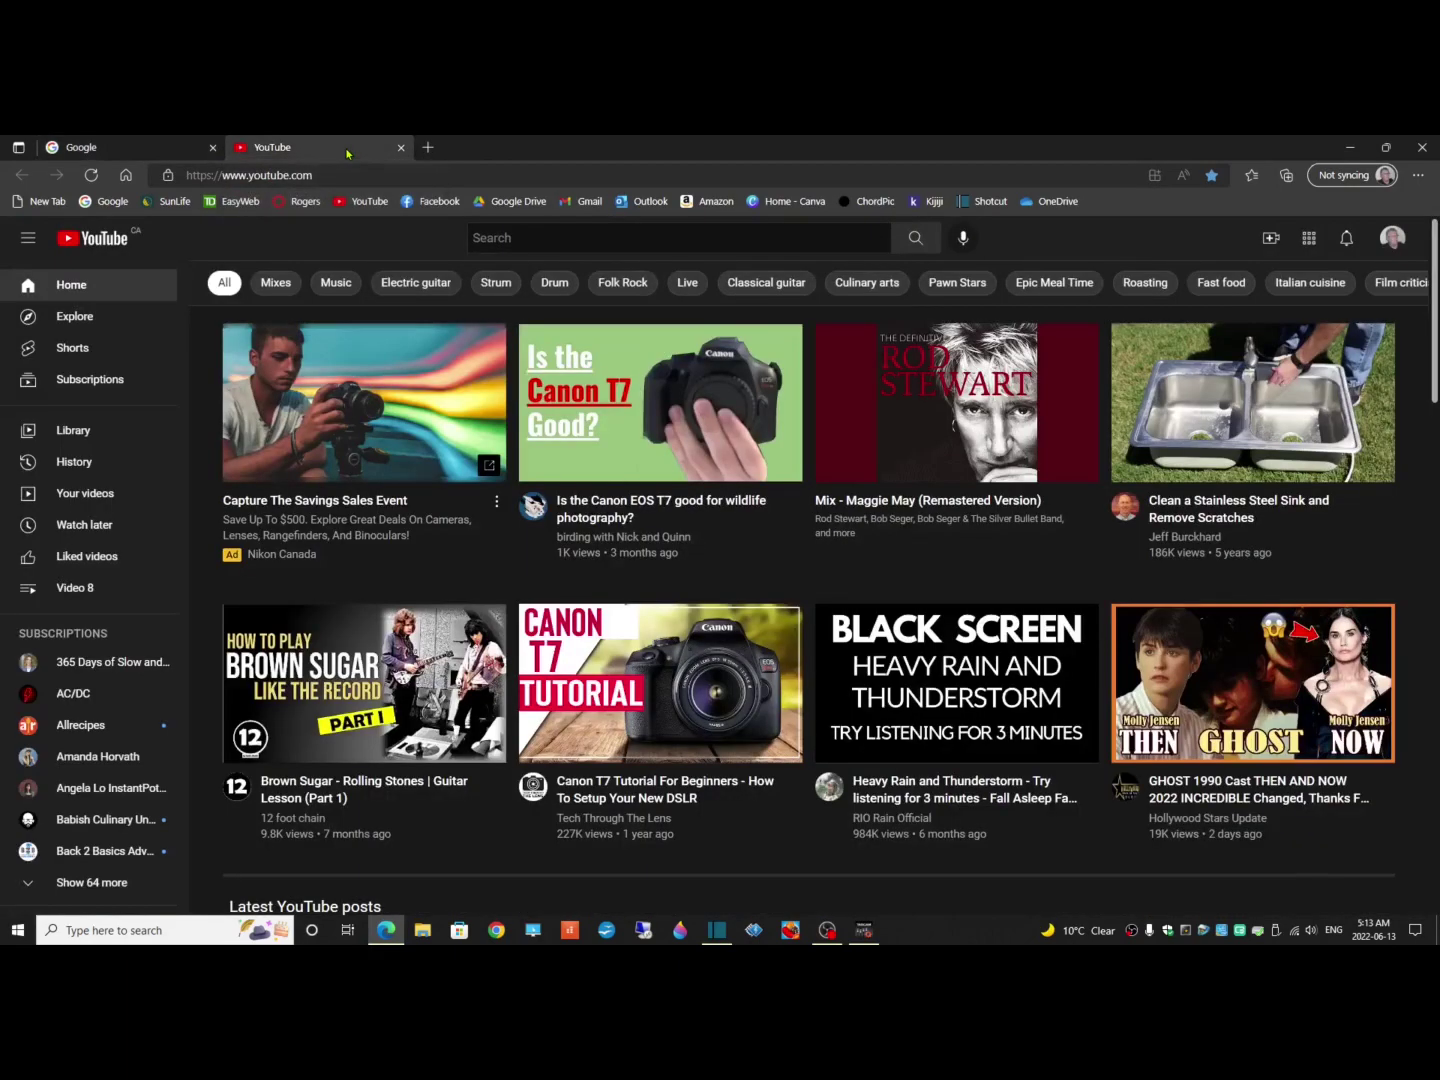
left_click(1392, 238)
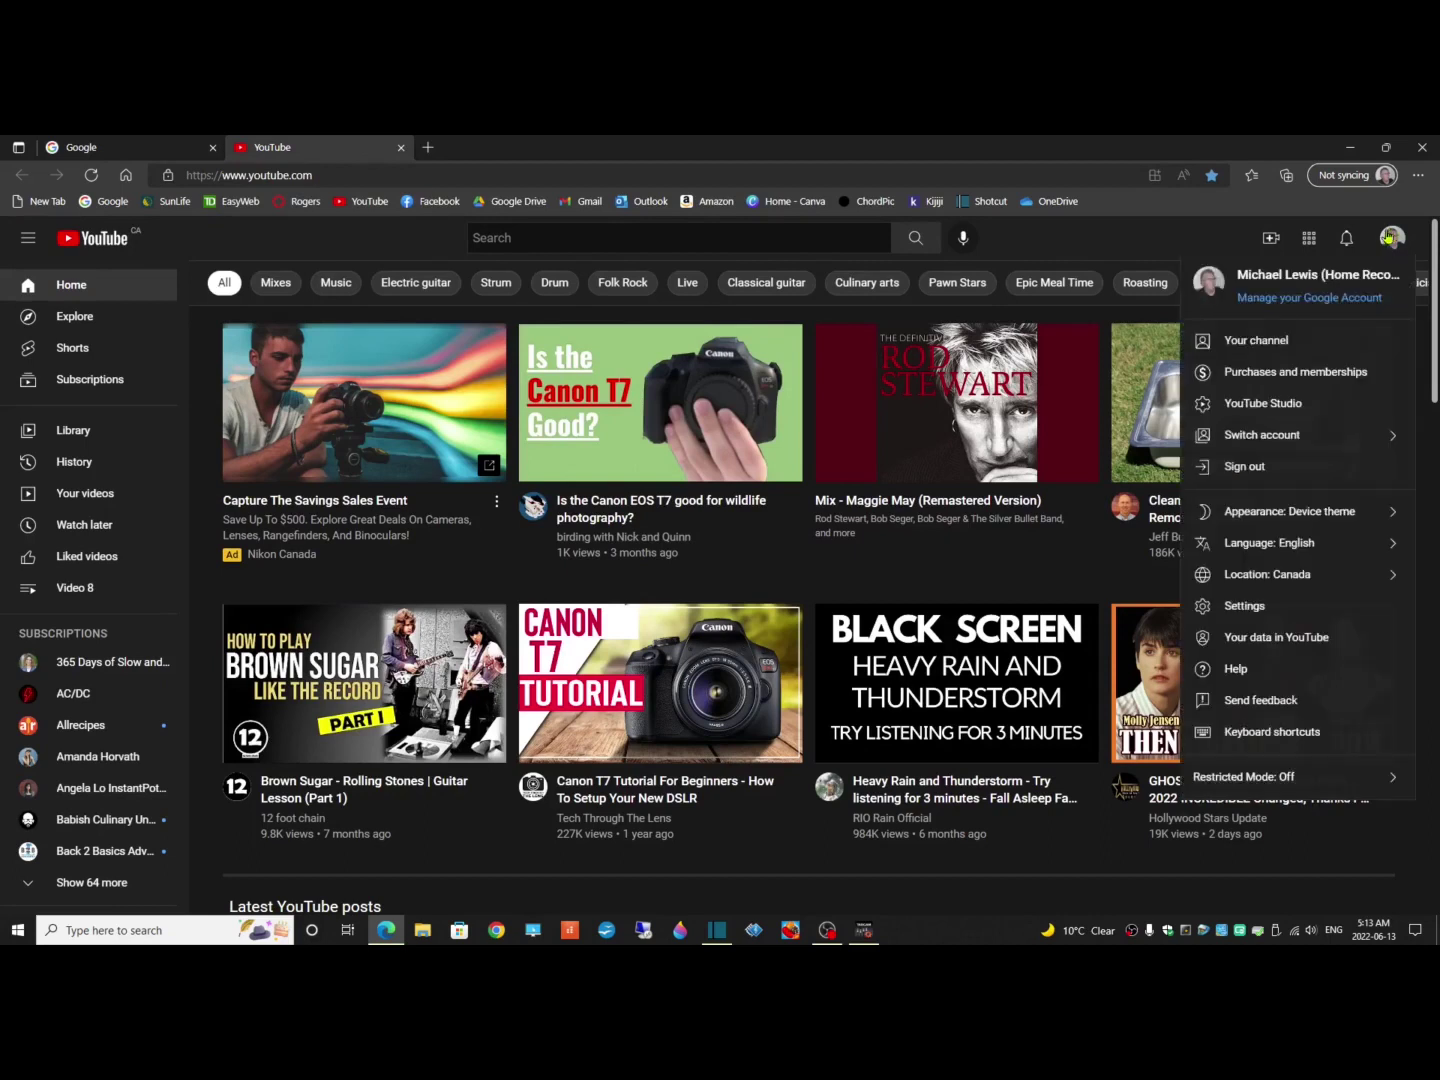
Step: Open YouTube Studio and go to its Audio library
left_click(1280, 401)
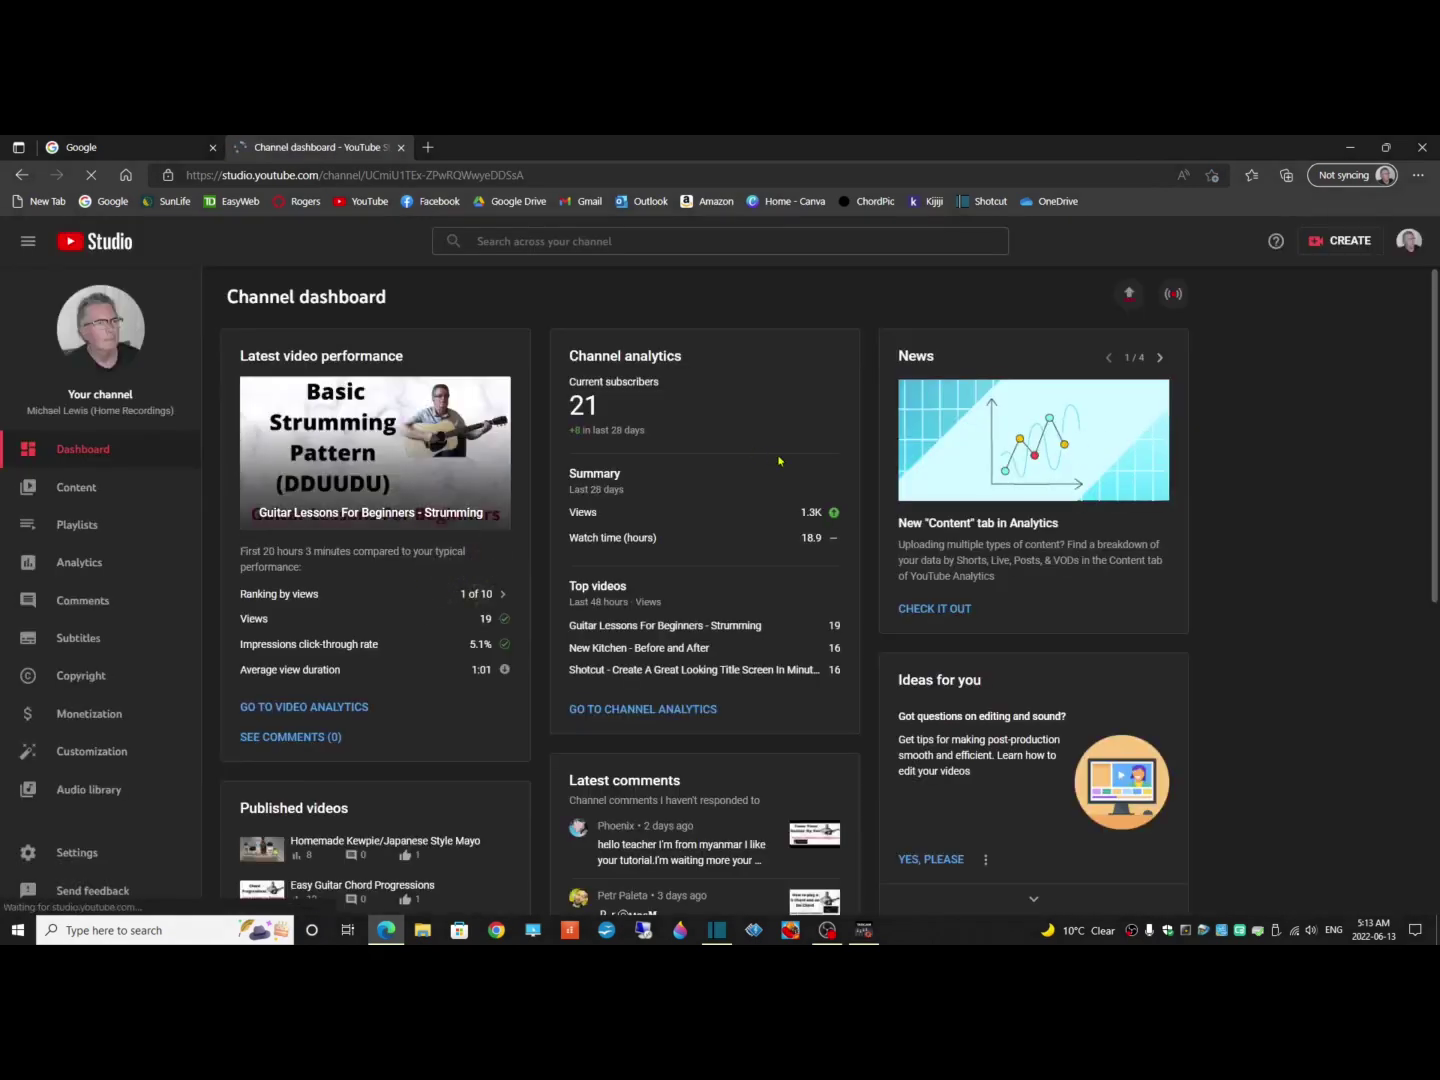
left_click(107, 791)
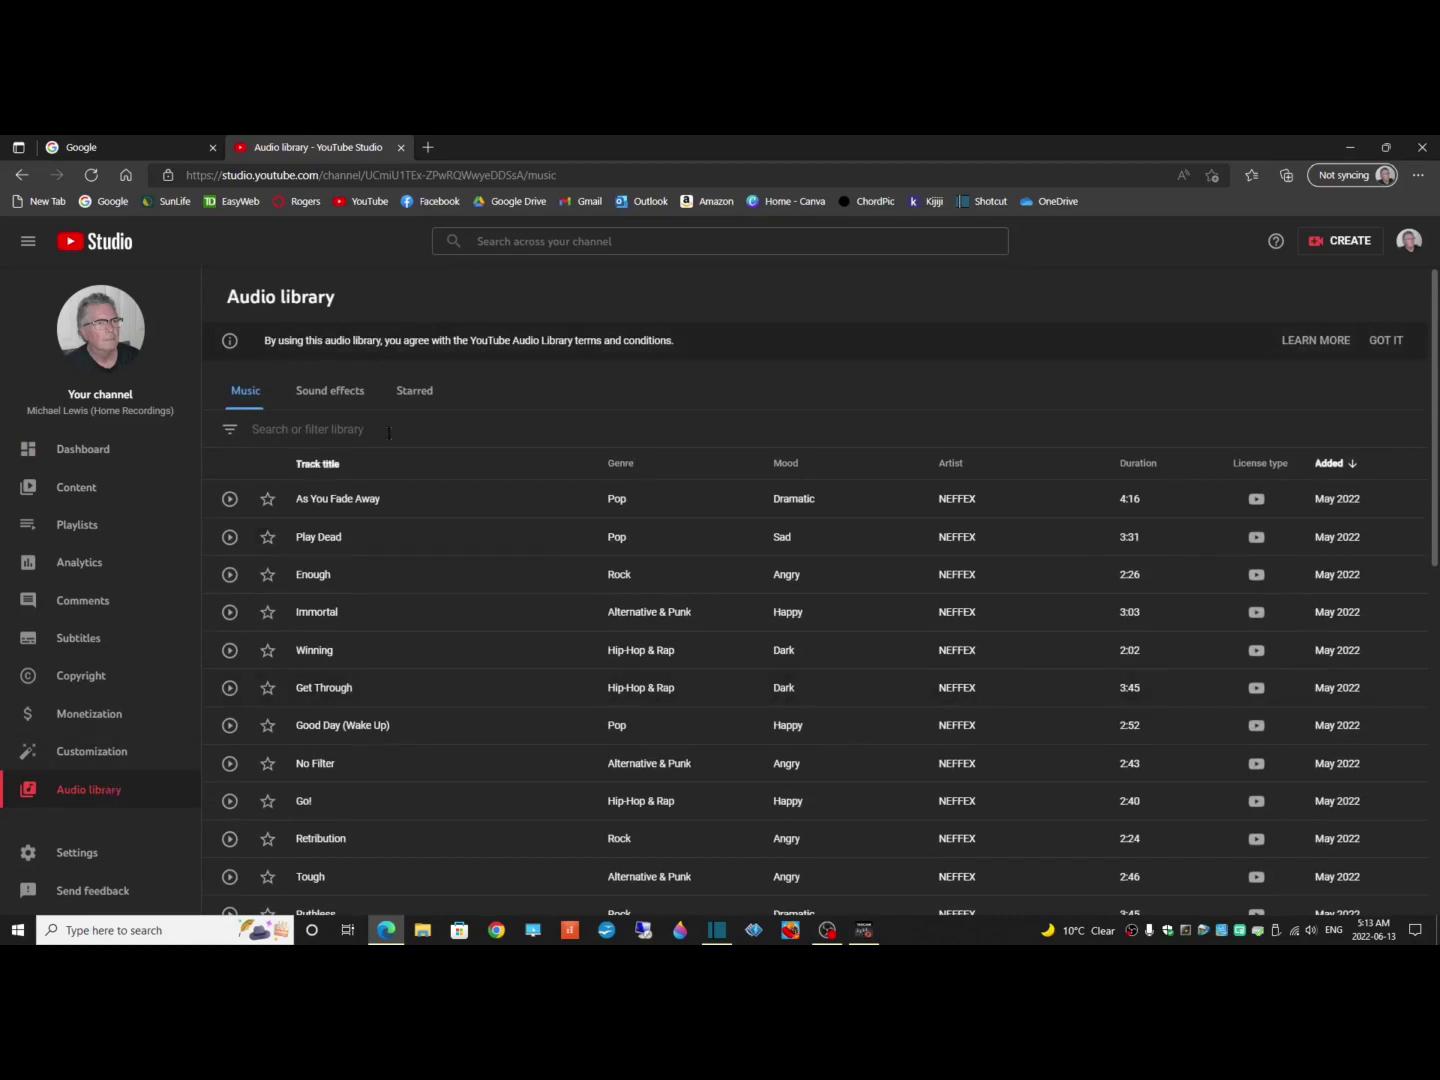
Step: Search the Audio library for 'ukulele' to list tracks like Hulu Ukulele
left_click(395, 429)
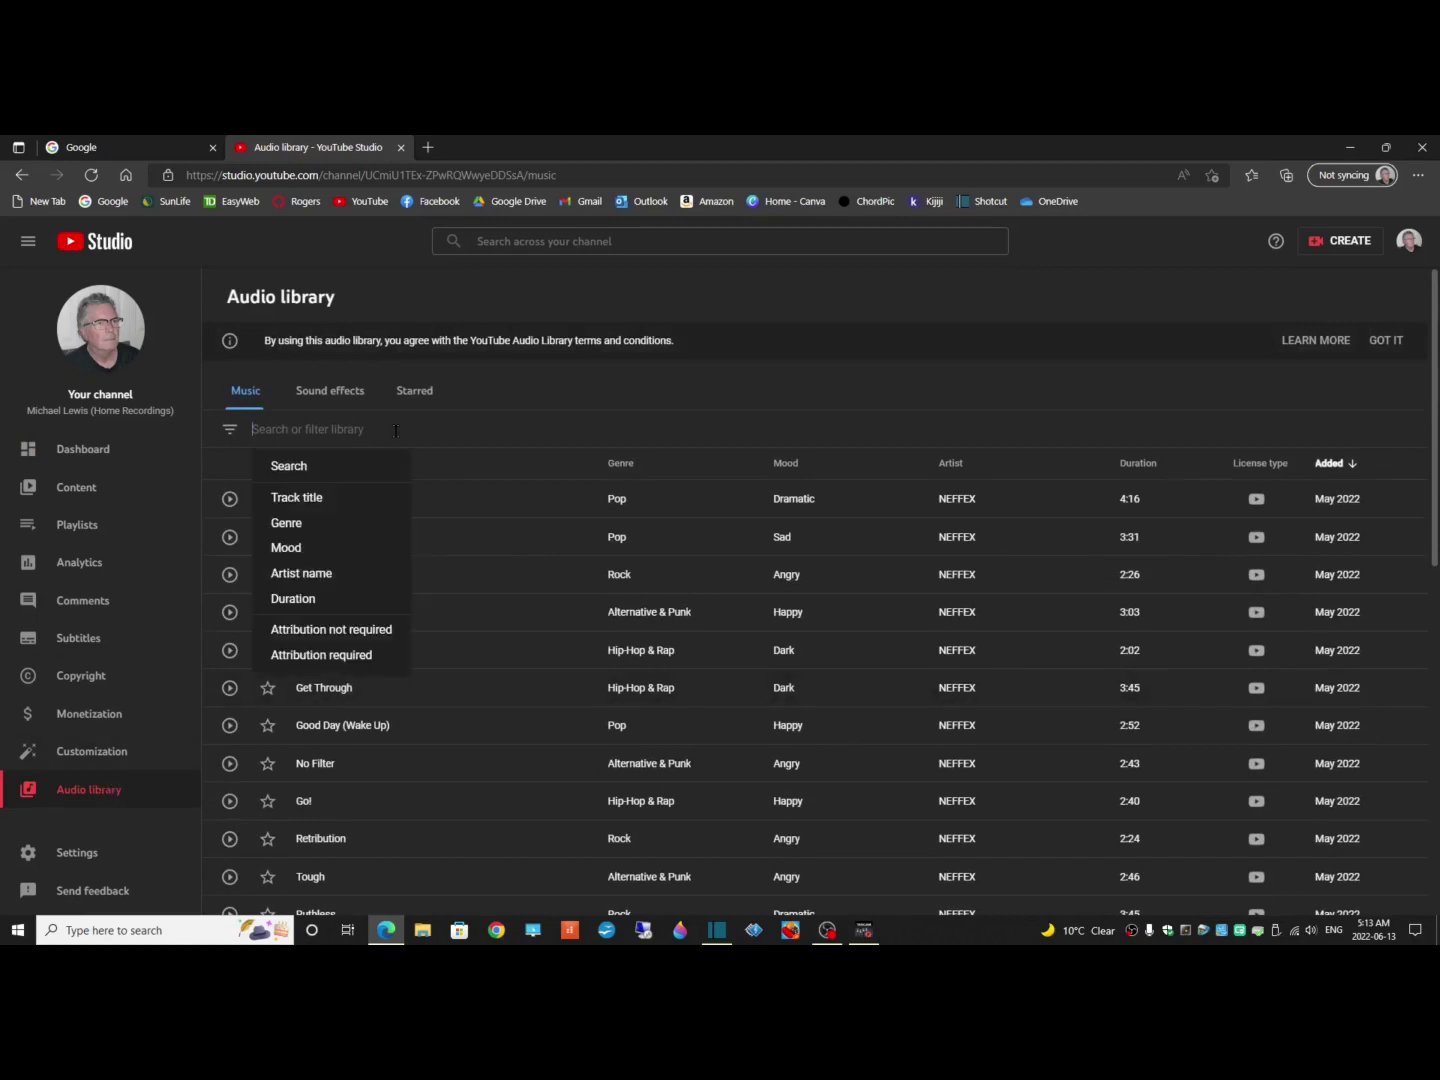
type("u")
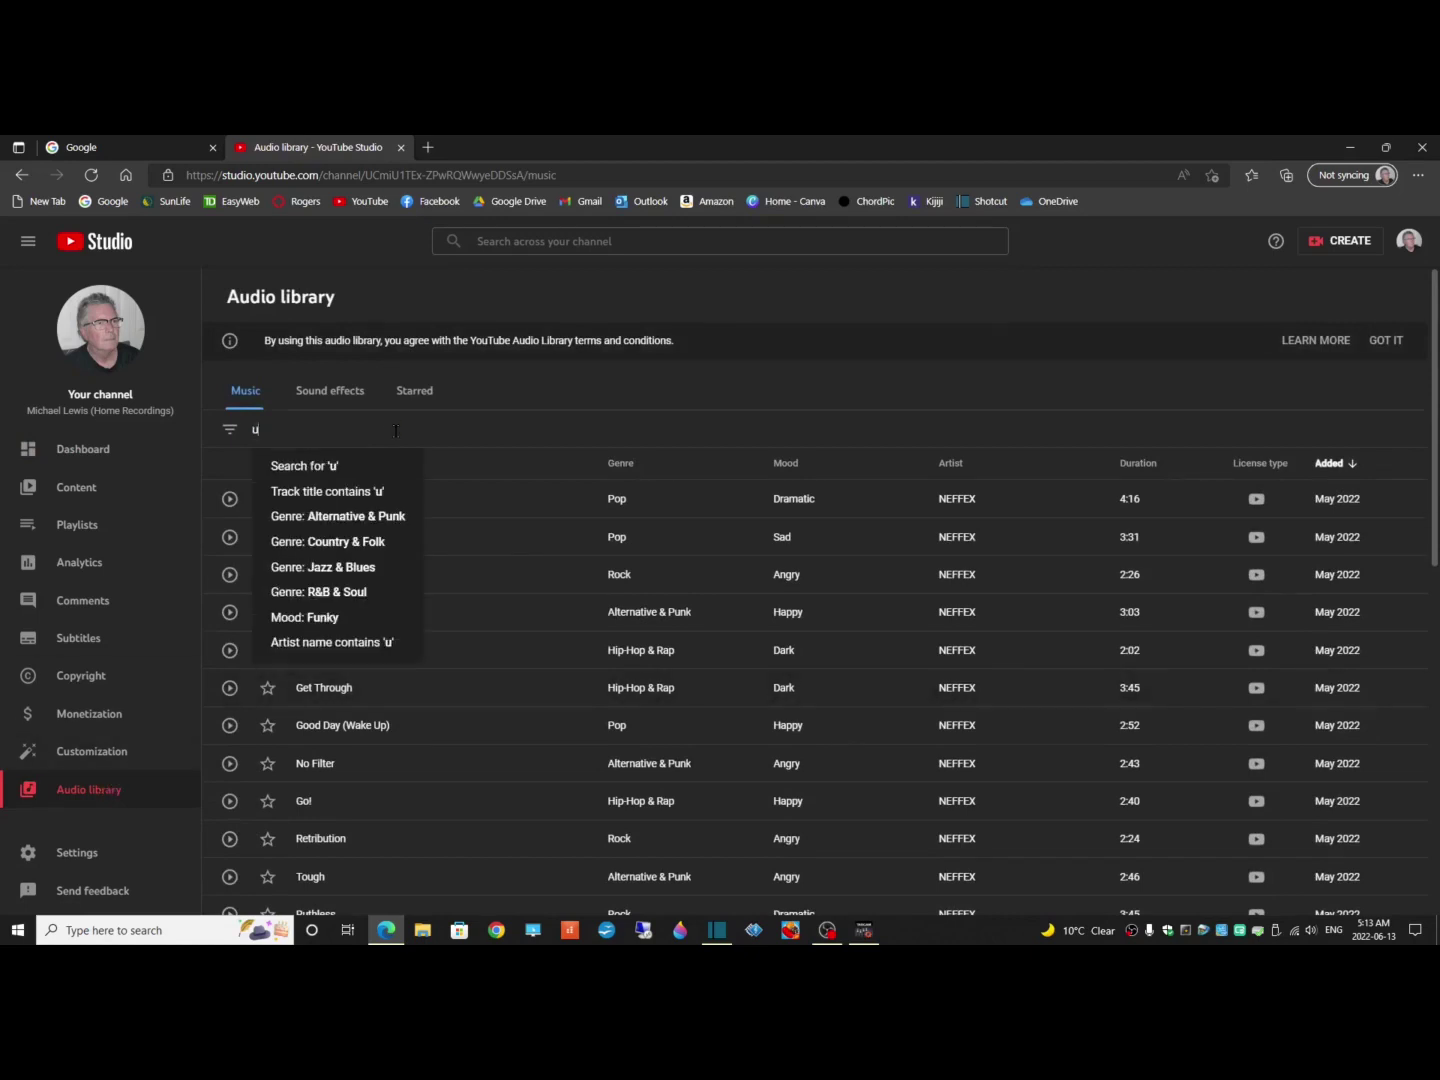
type("k")
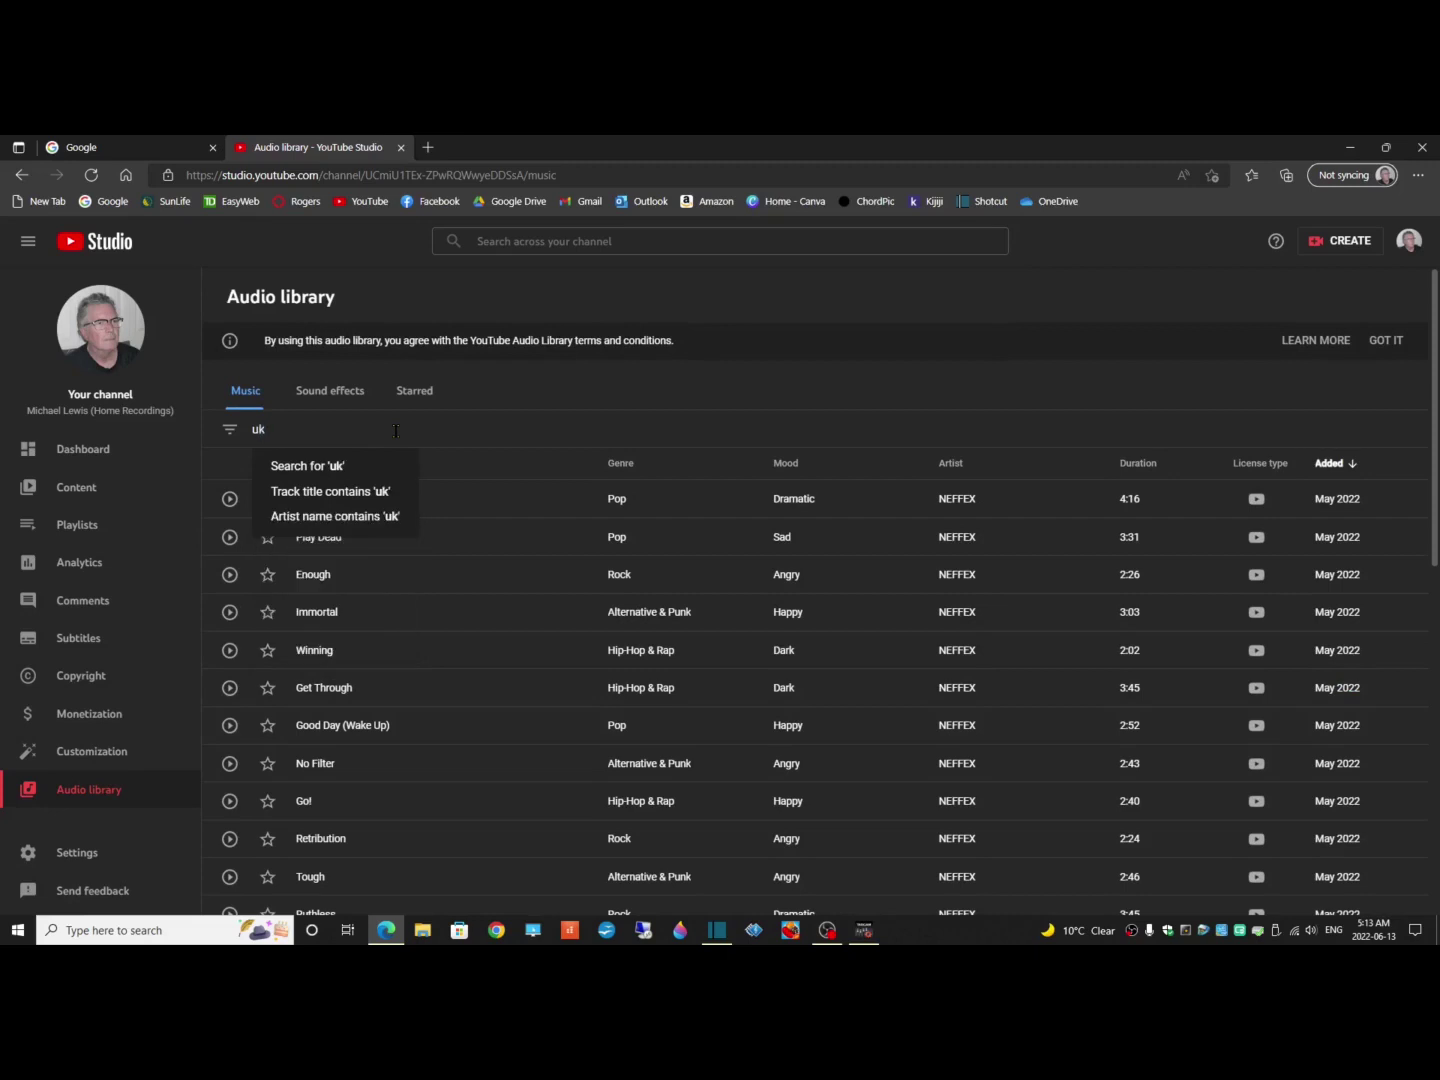
type("ul")
type("el")
type("e")
key("Return")
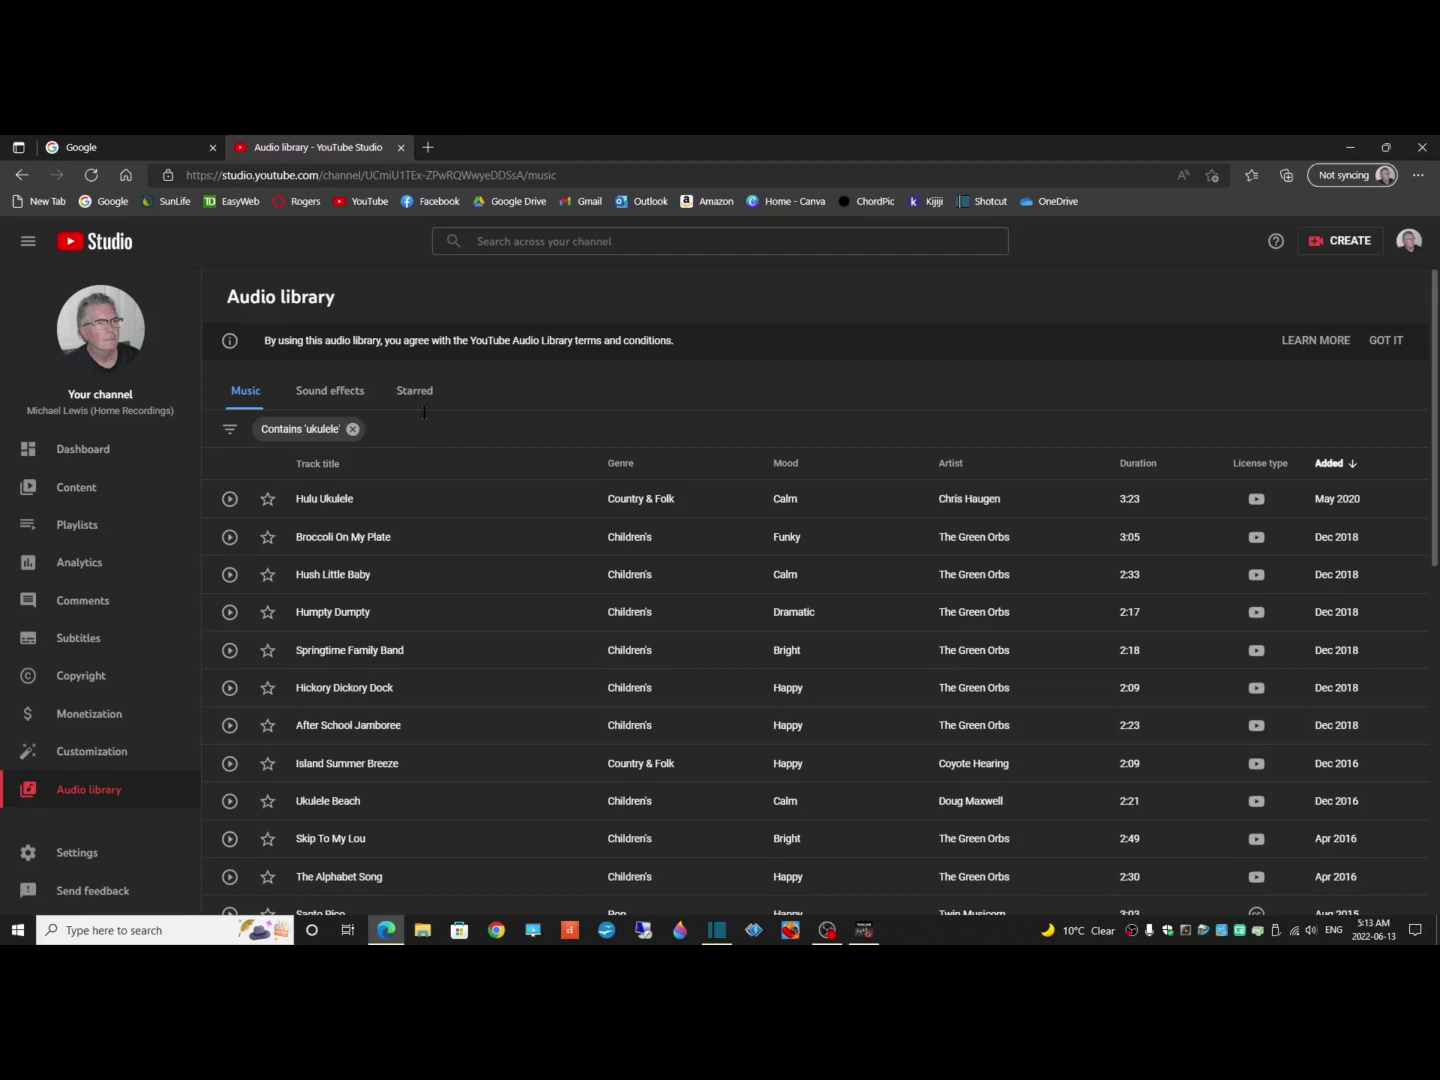
Step: Preview Hulu Ukulele by Chris Haugen, download the mp3, and return to Shotcut
left_click(230, 499)
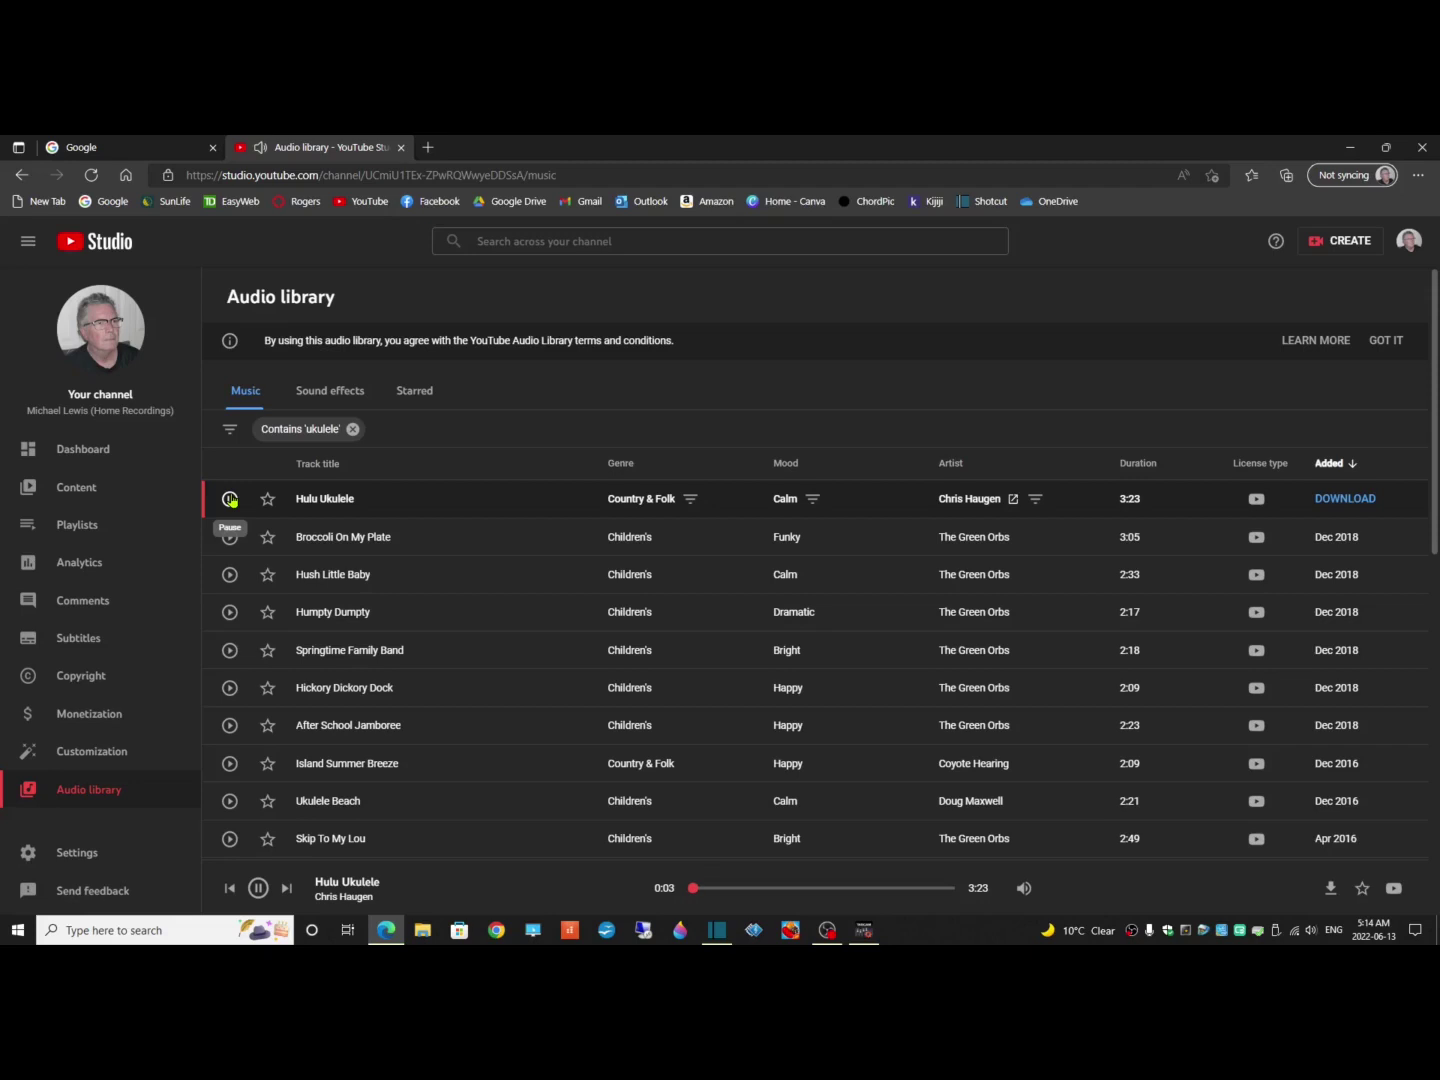
left_click(229, 498)
left_click(1347, 501)
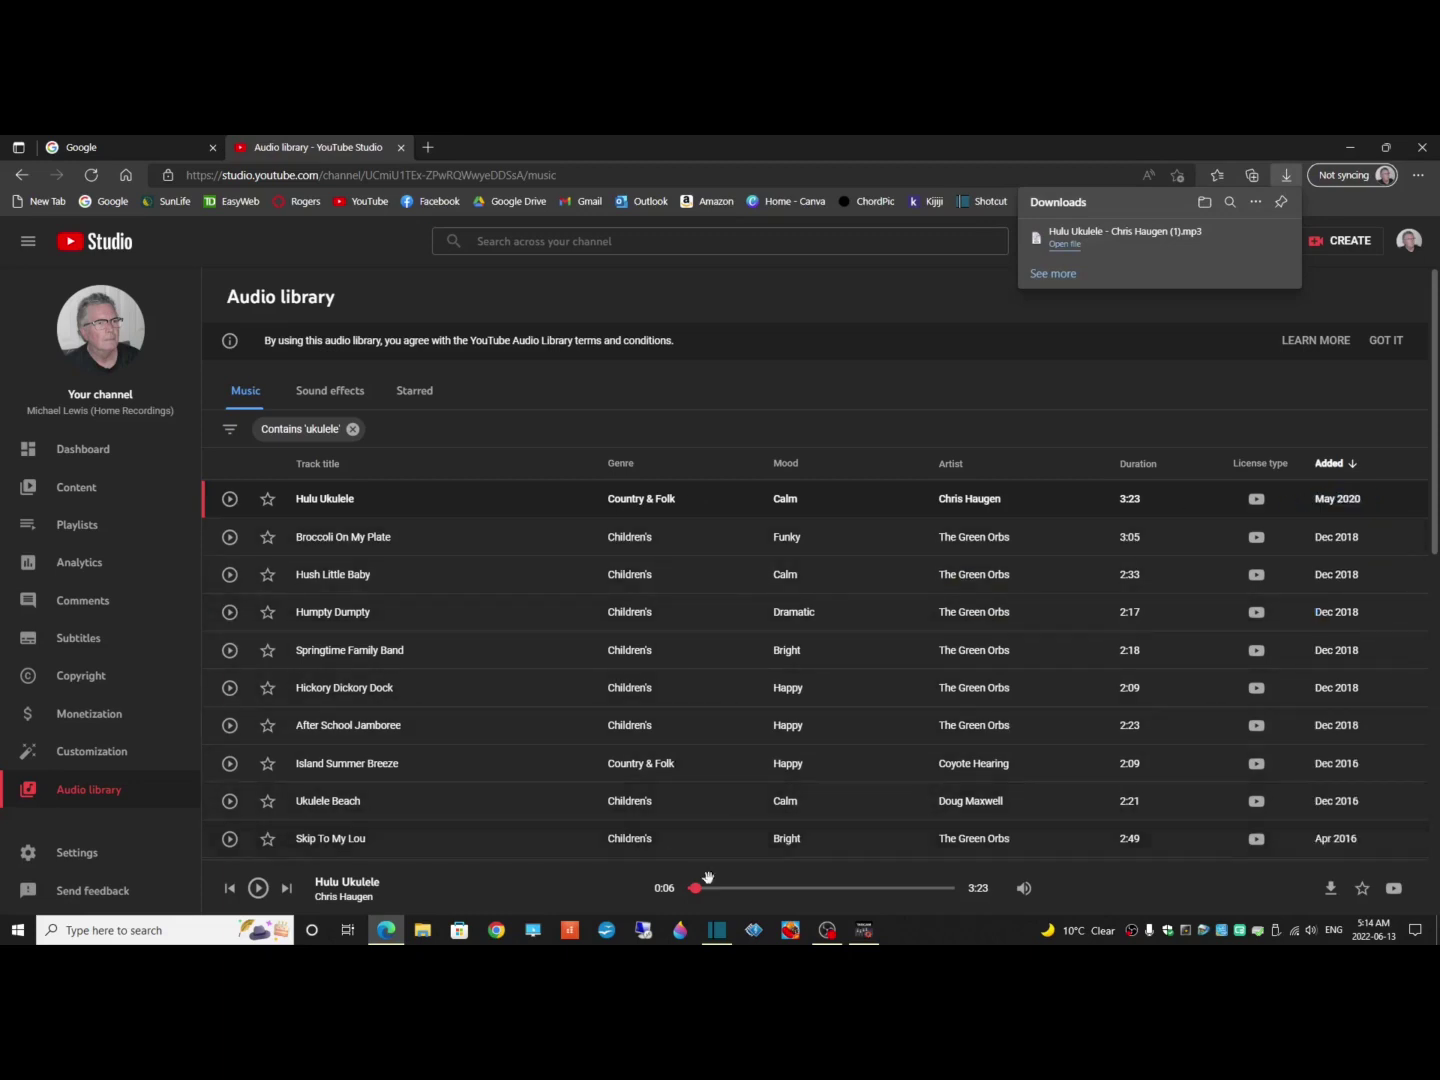
left_click(716, 931)
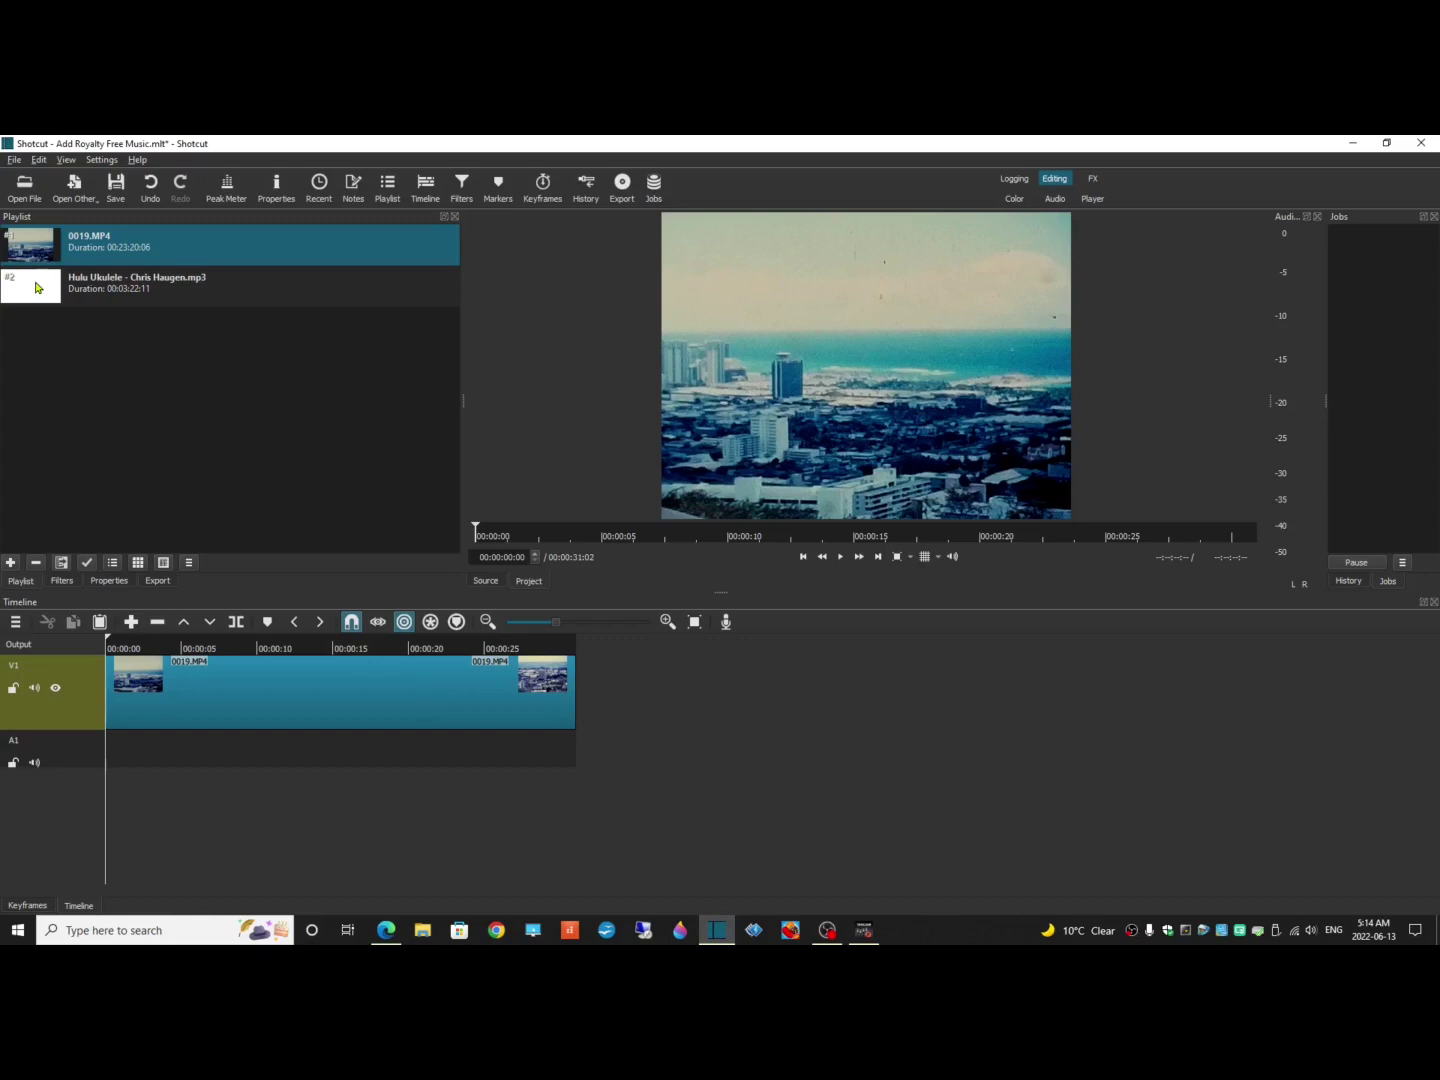
Step: Drag the Hulu Ukulele mp3 onto the A1 audio track at 00:00:00
left_click_drag(36, 287, 175, 751)
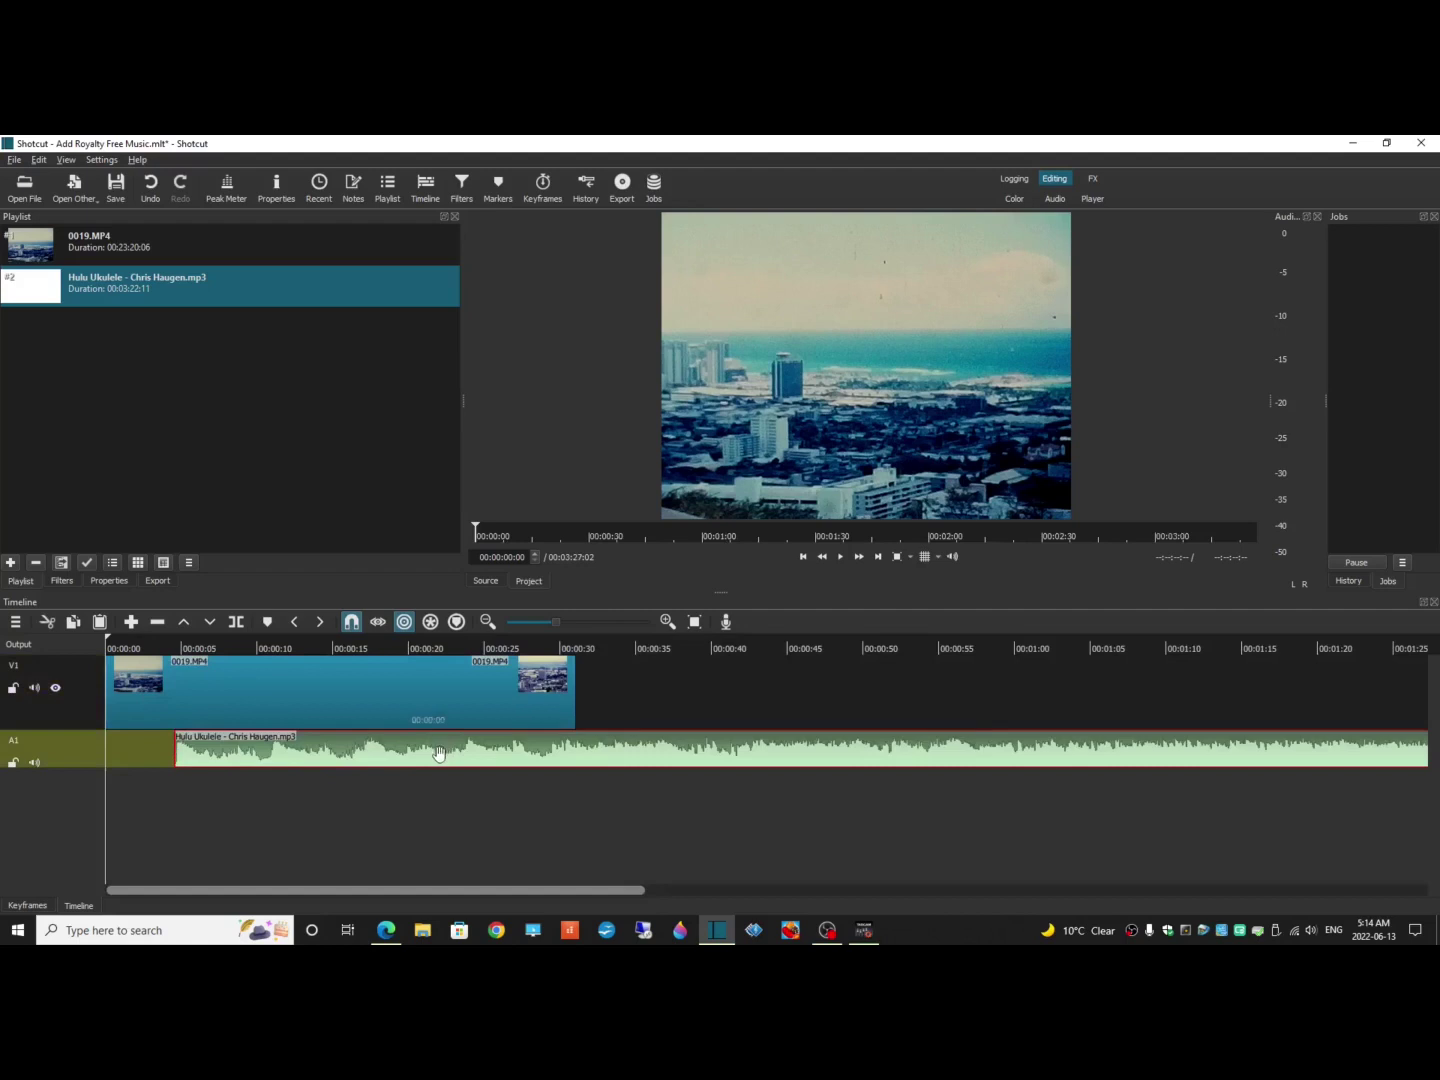
left_click_drag(448, 751, 371, 754)
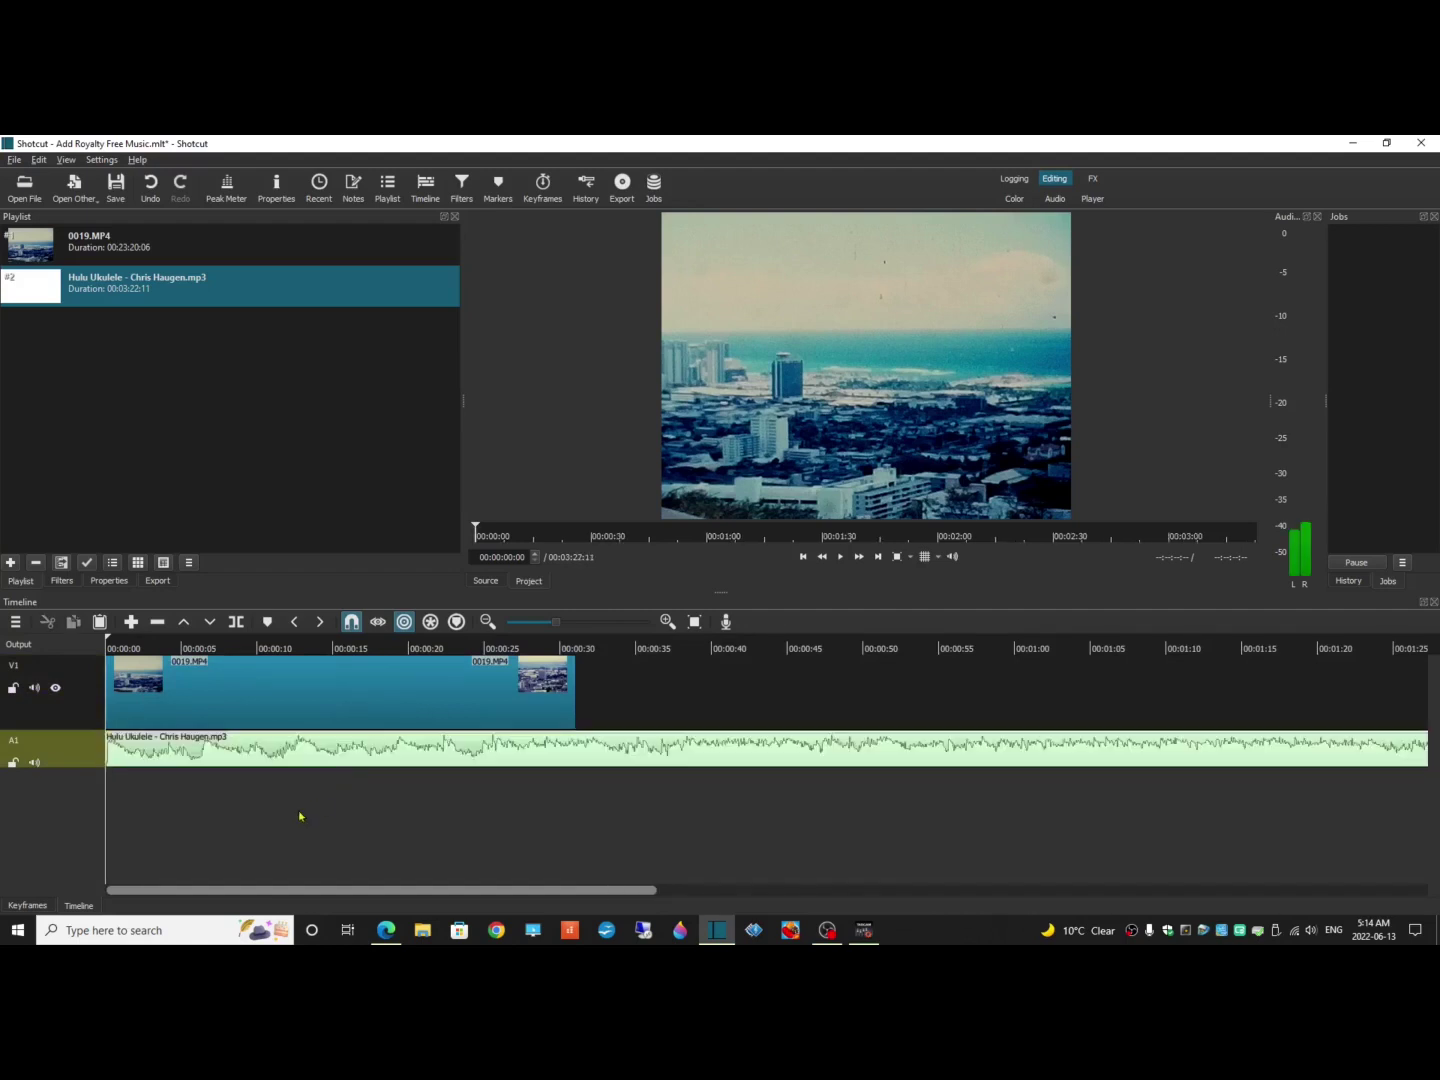
Step: Split the ukulele clip at the video's end (~00:00:31) and remove the excess piece
left_click(882, 560)
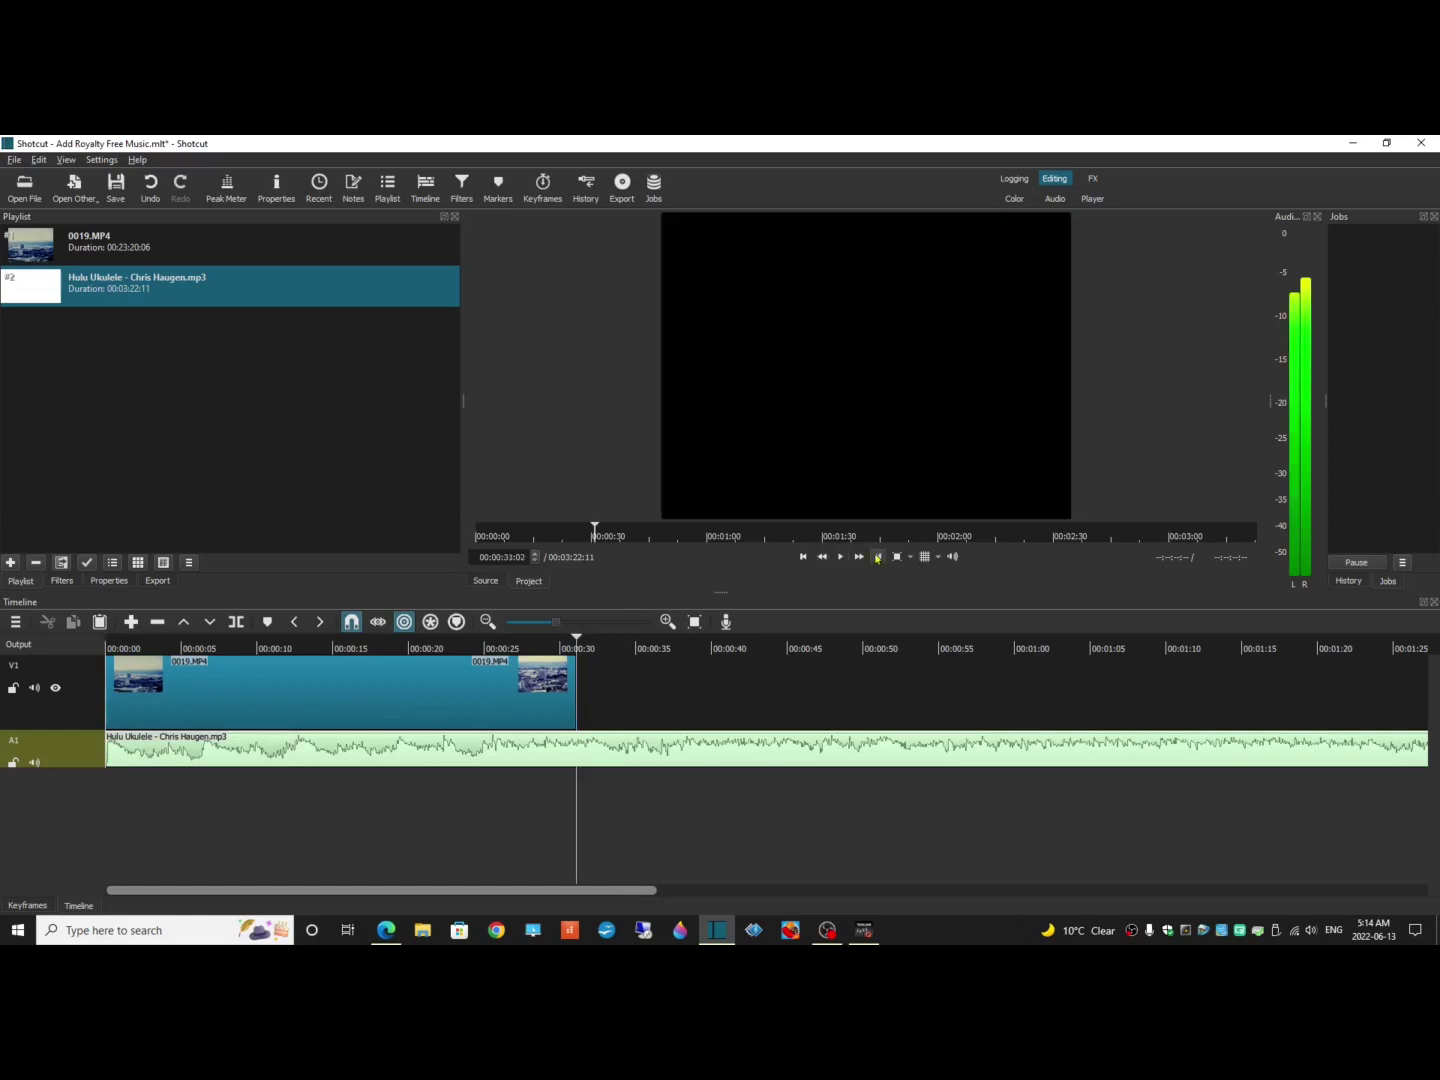
left_click(422, 752)
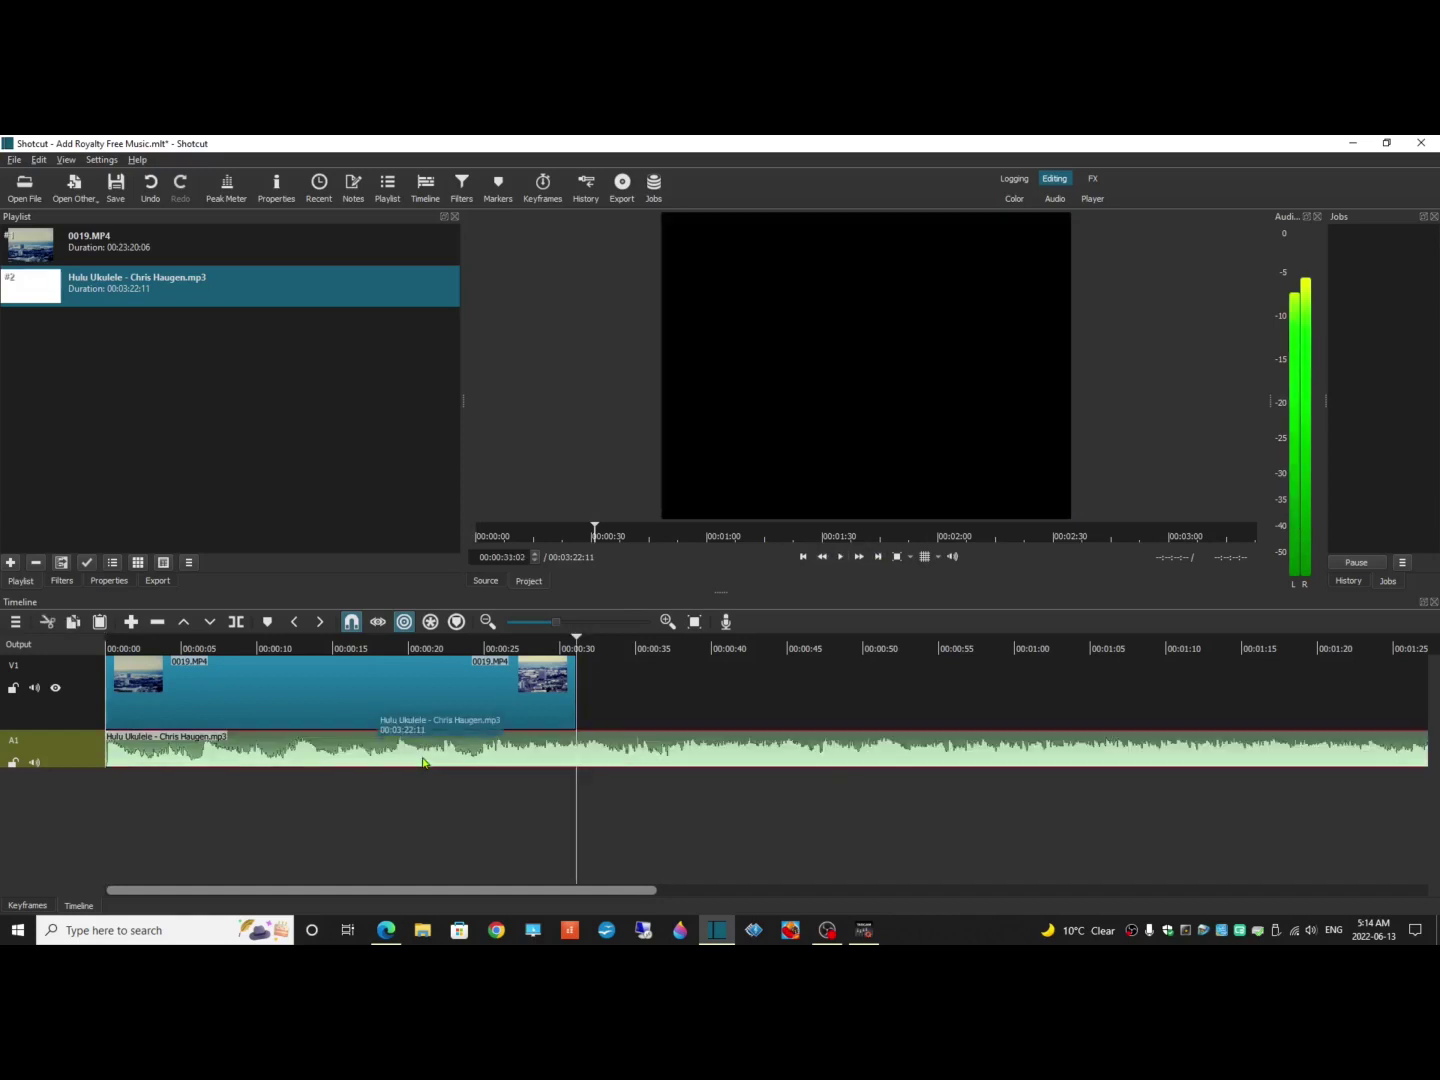
left_click(238, 622)
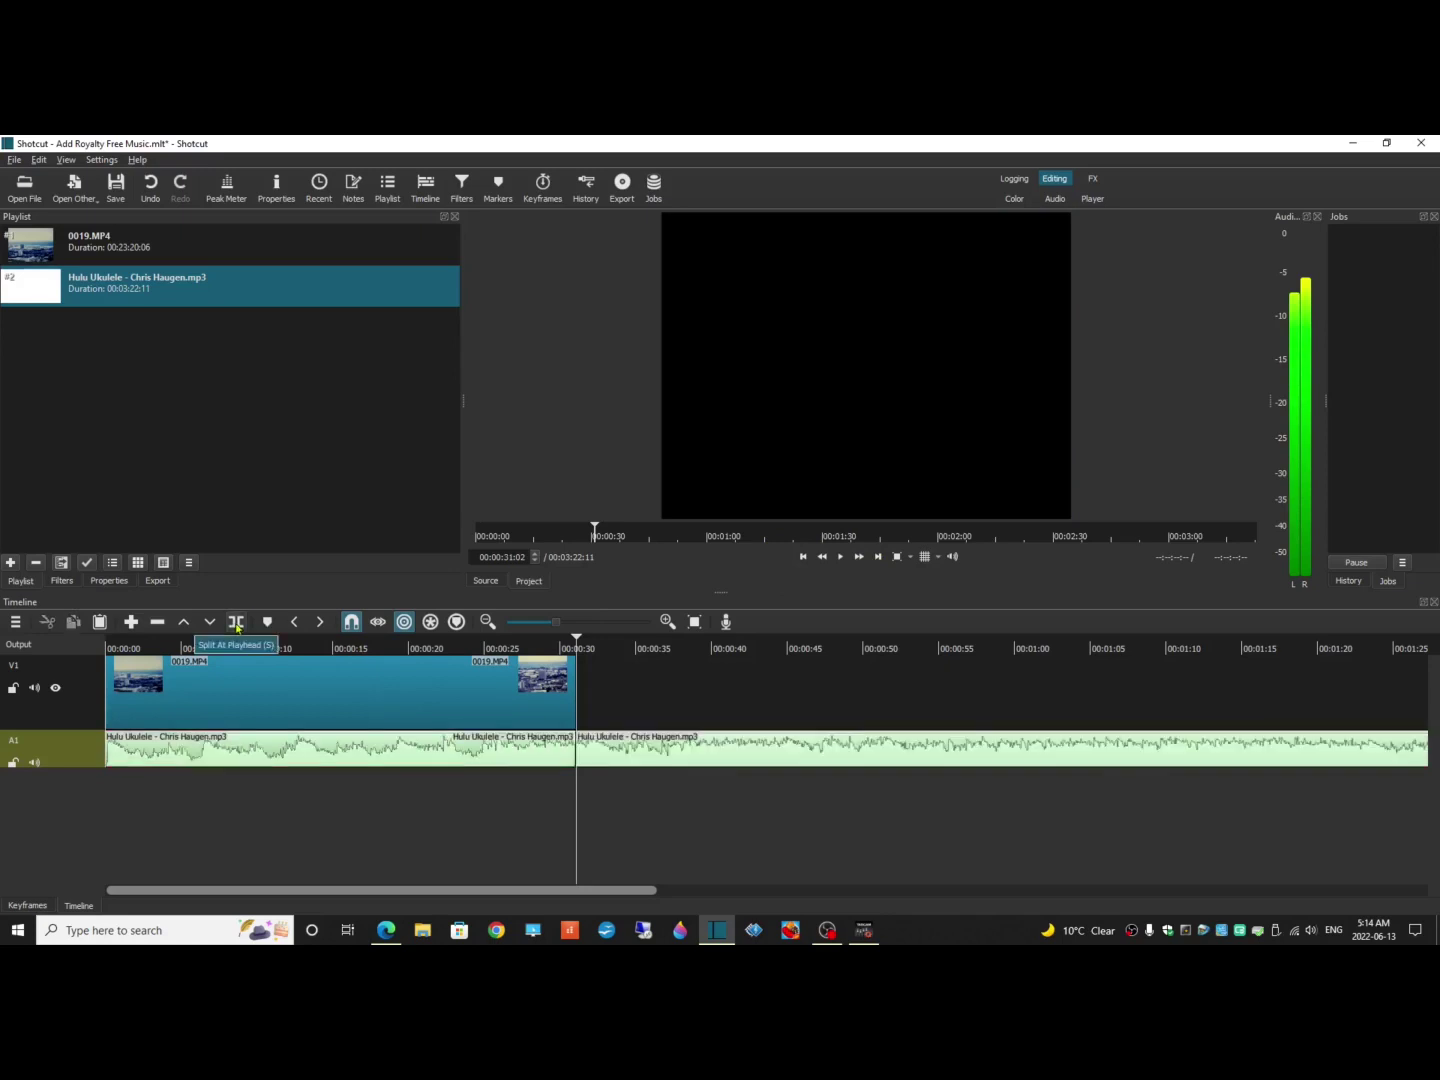
left_click(706, 748)
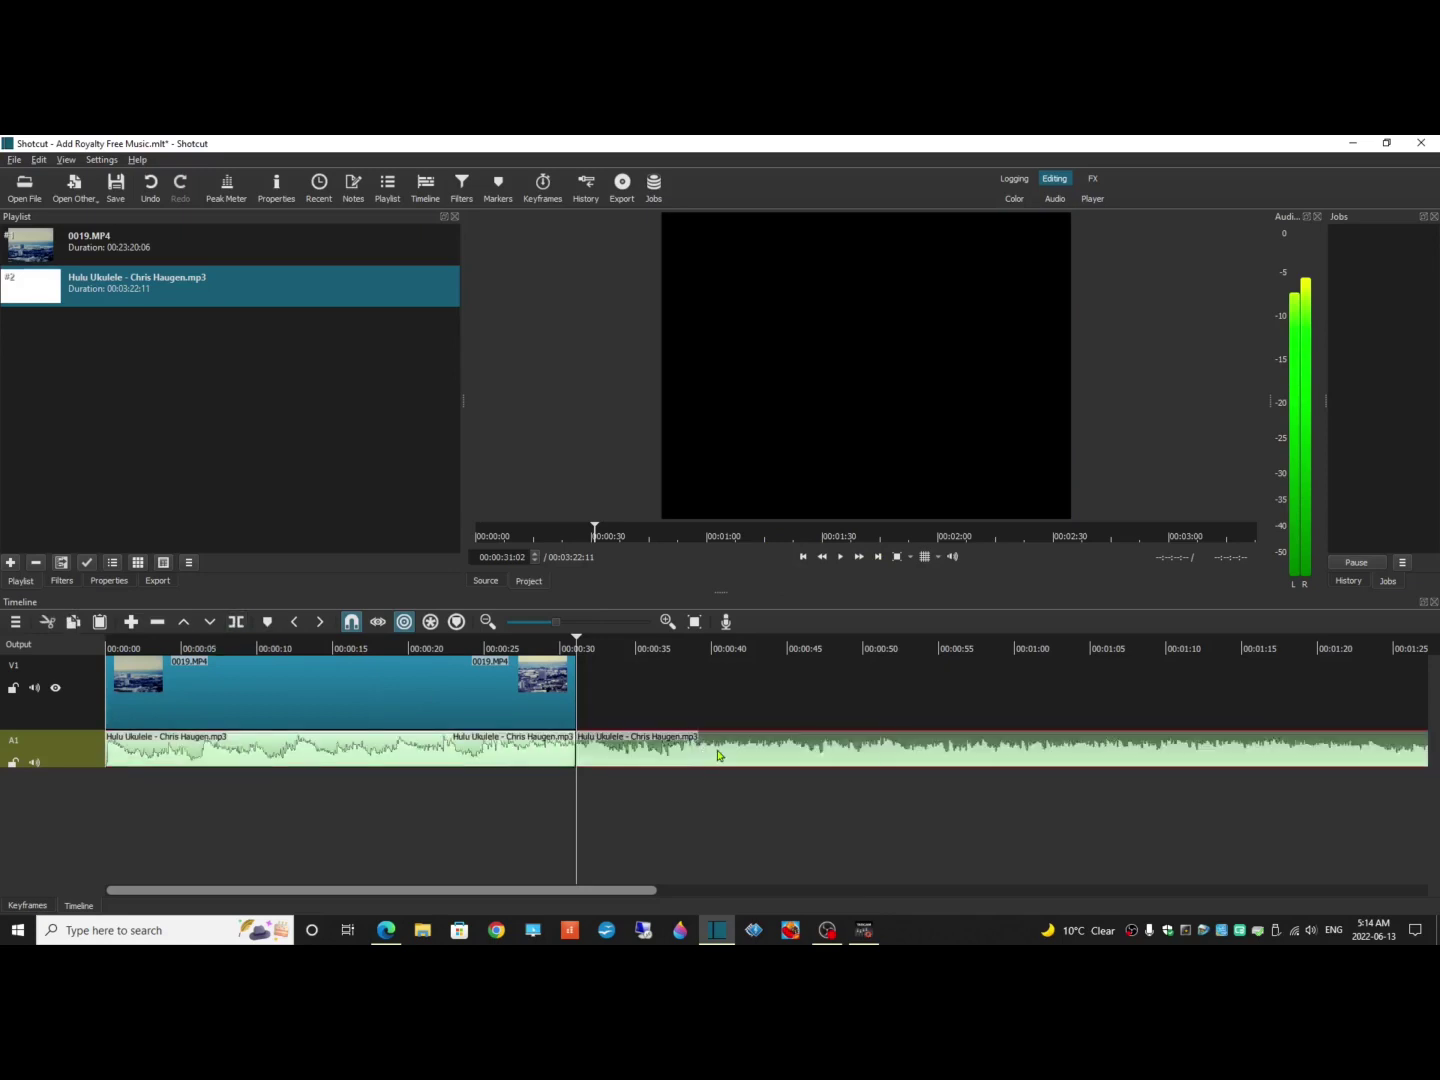
right_click(718, 756)
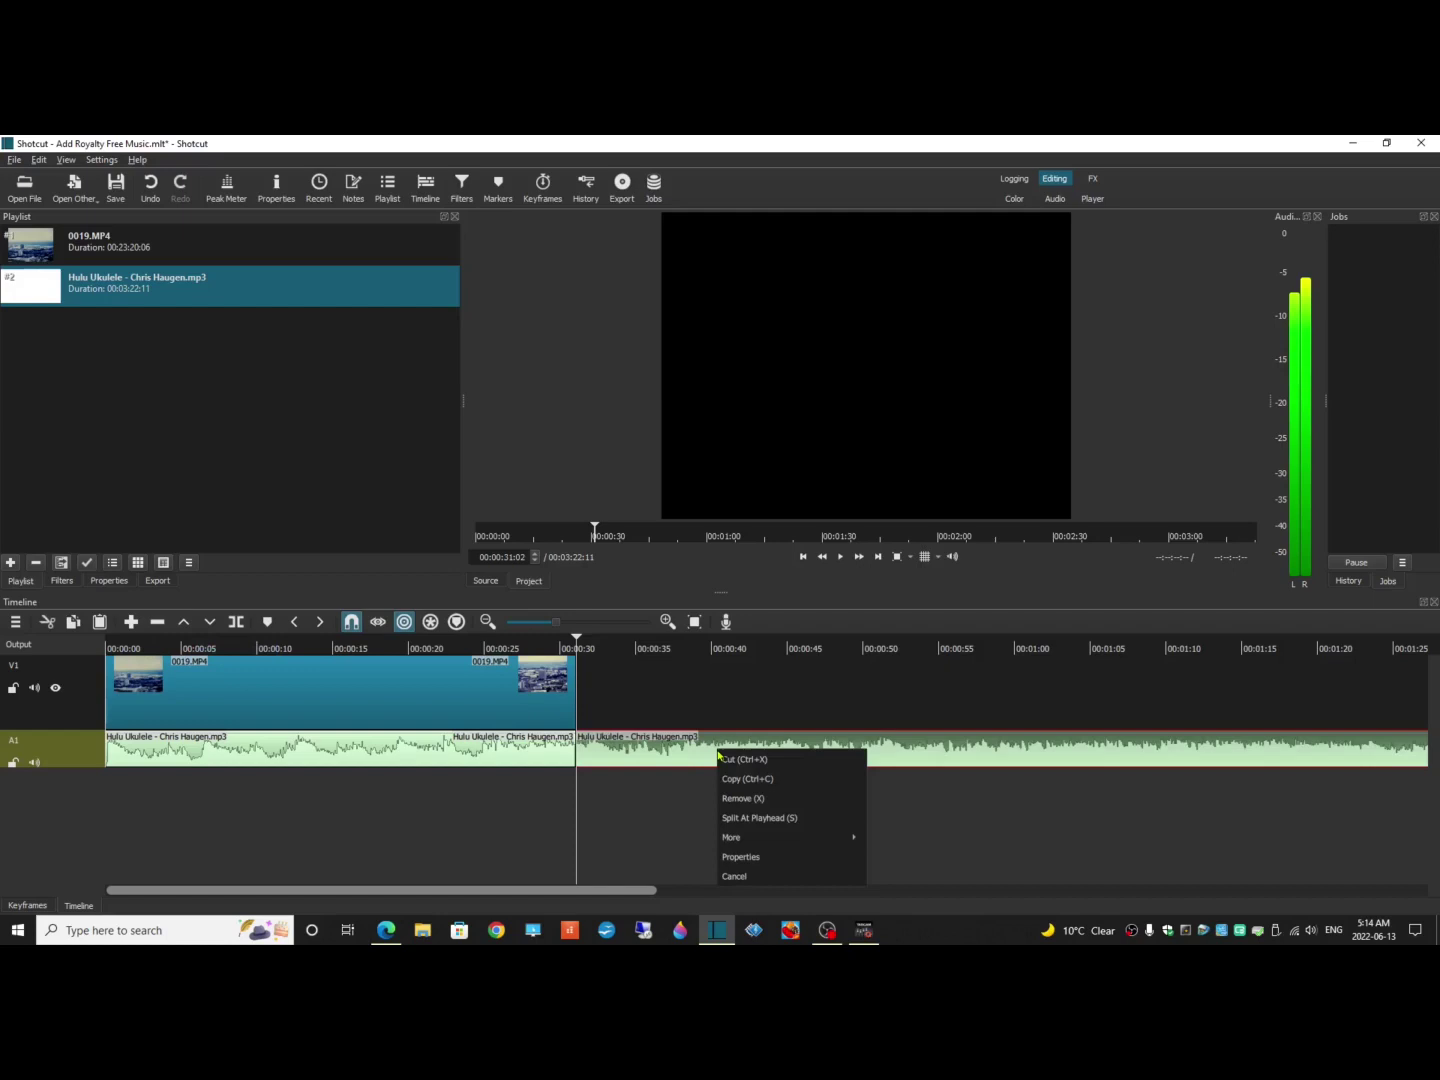
left_click(743, 797)
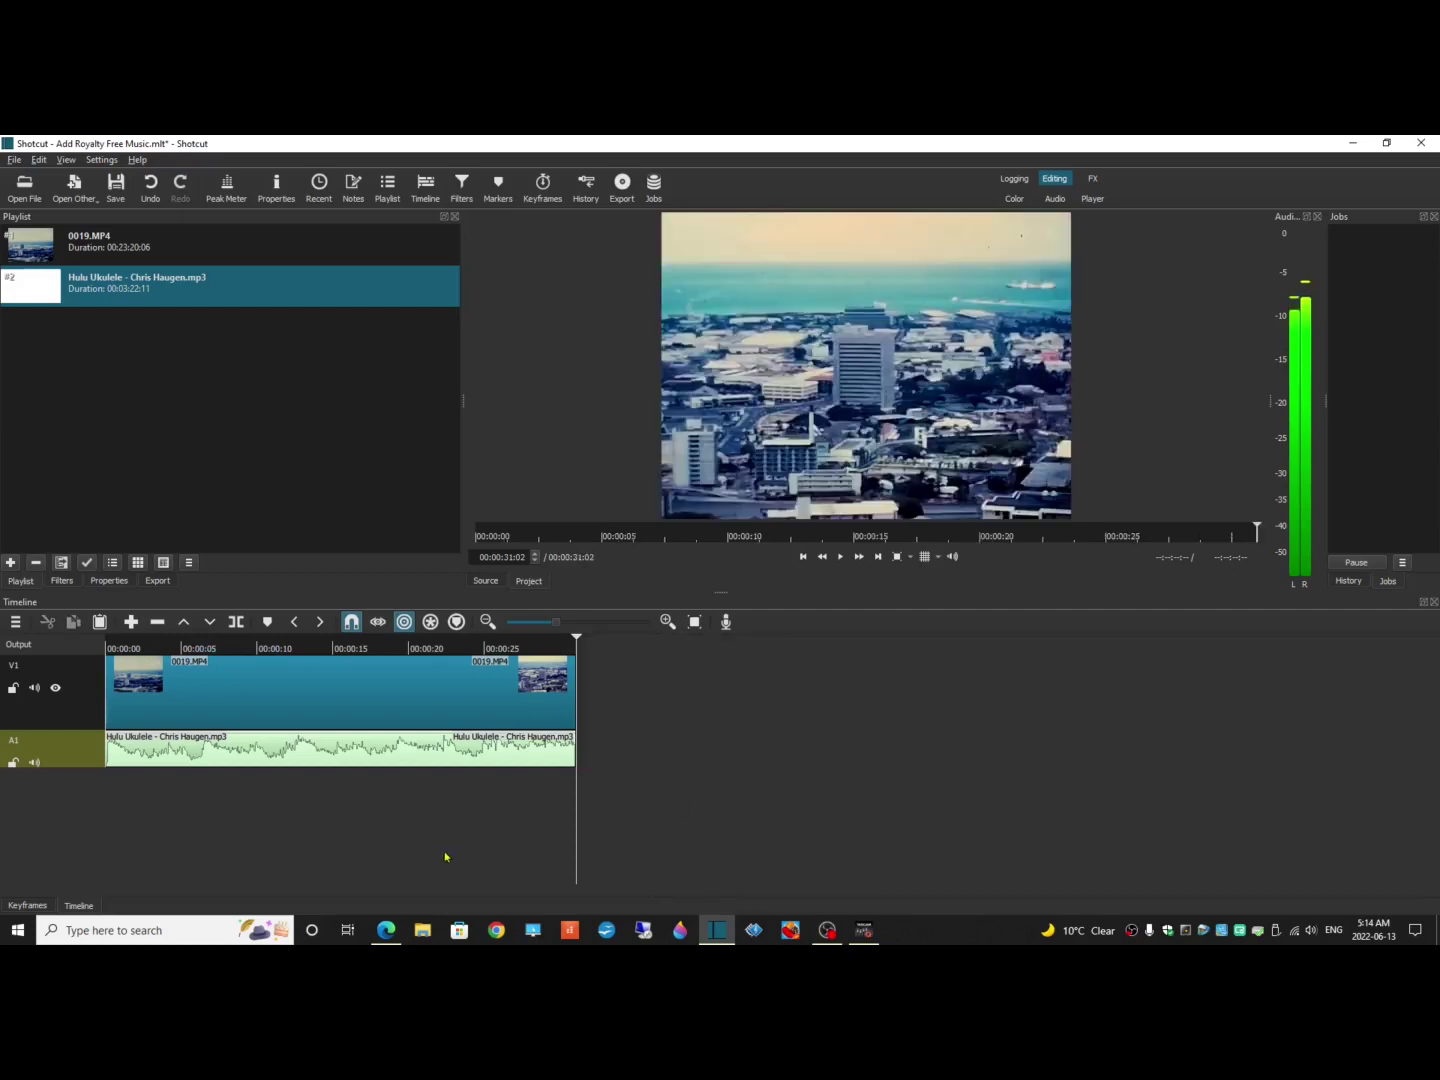
key("Home")
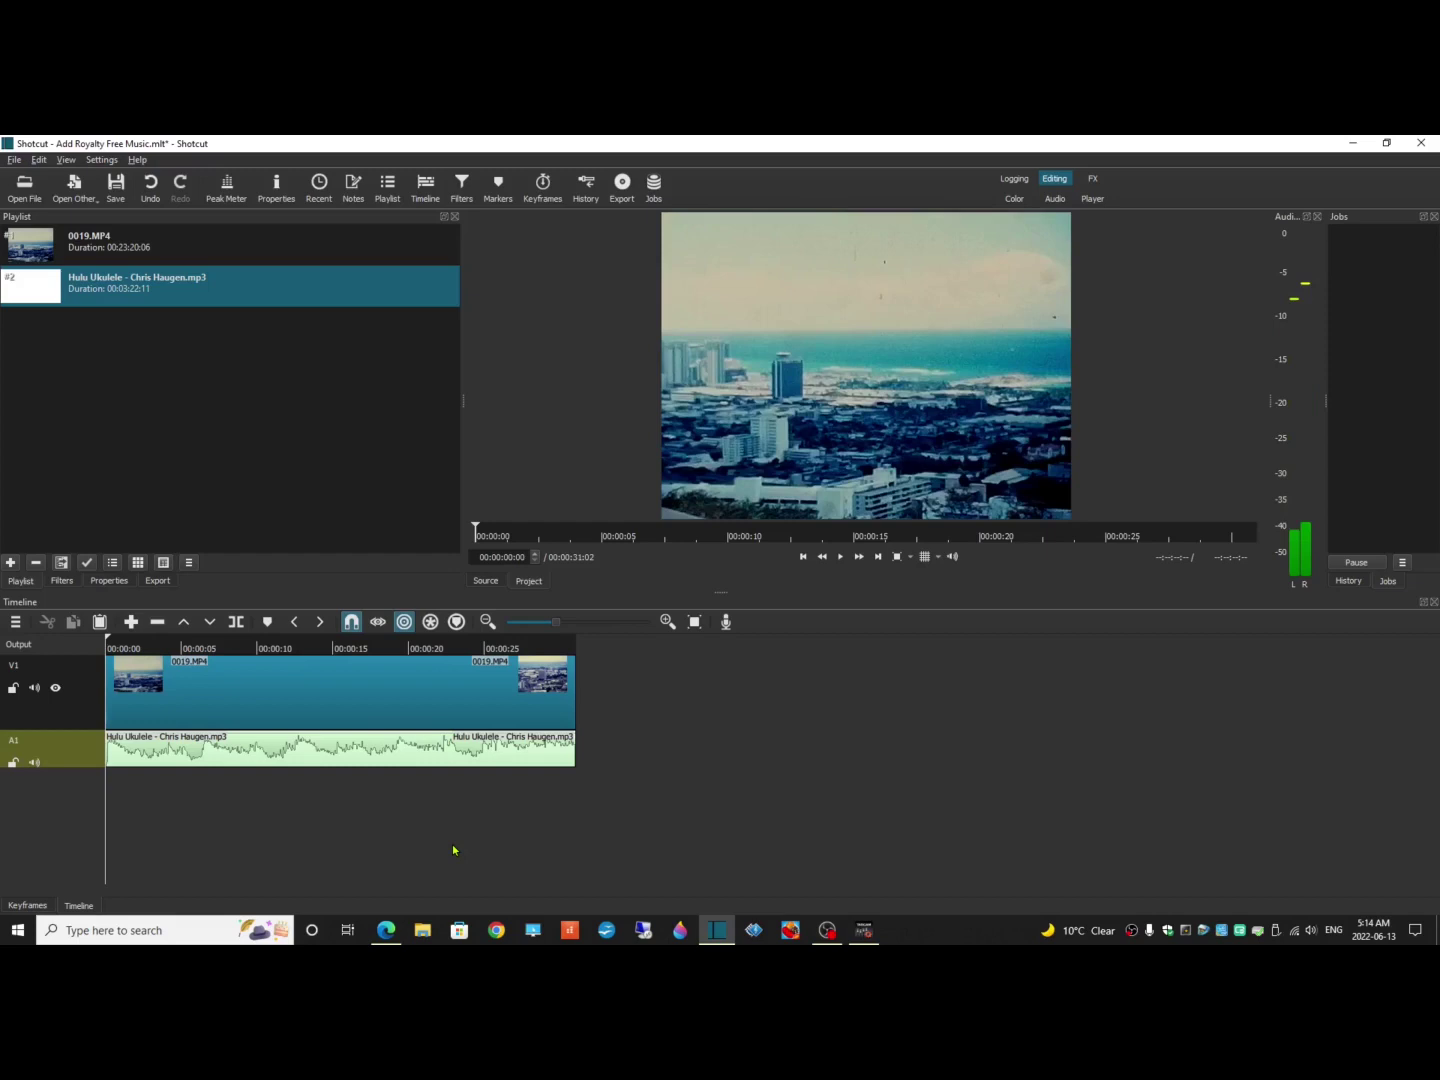
key("space")
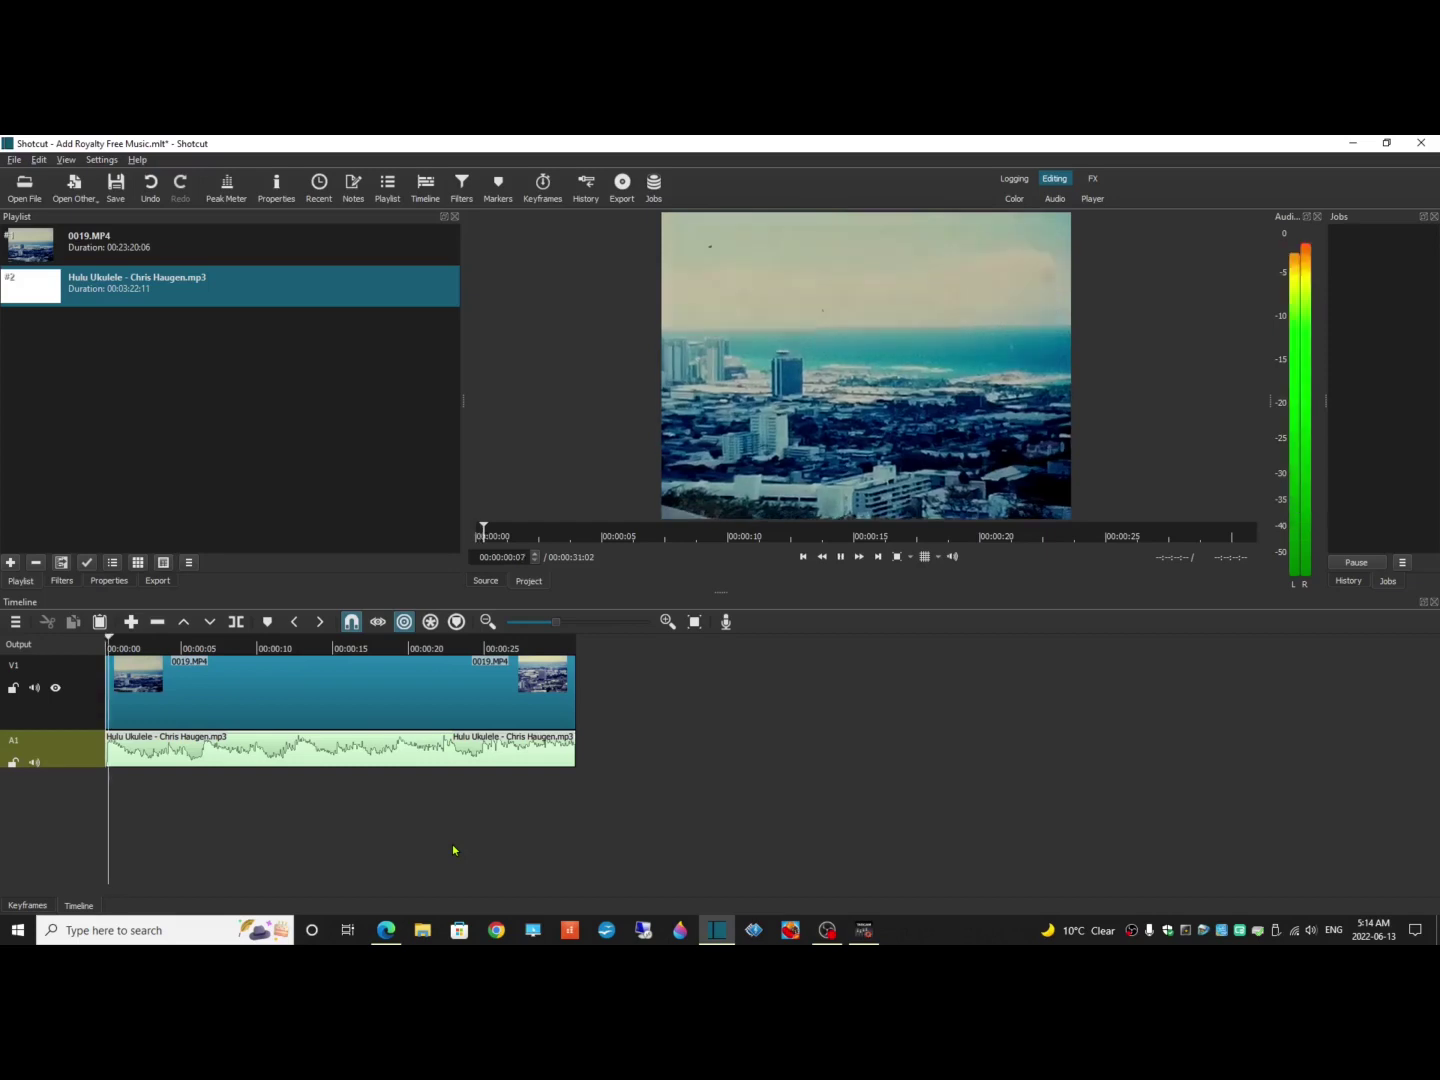